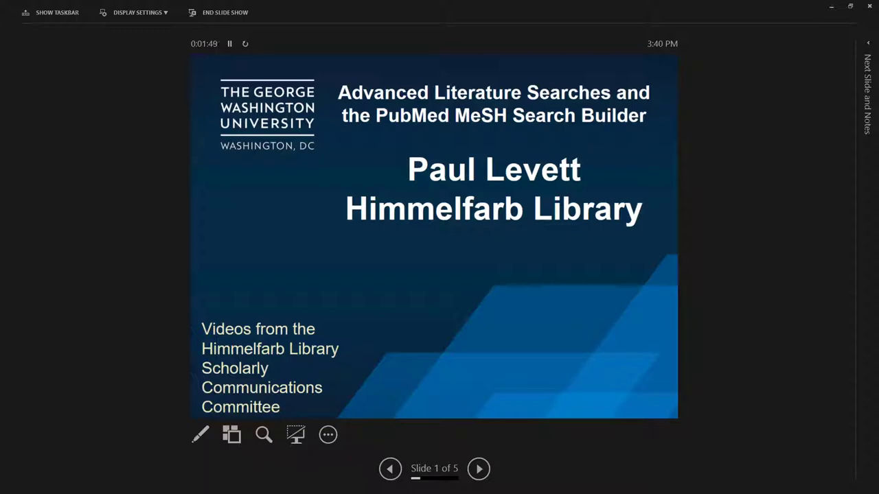
- Switch from the slide show to PubMed in Chrome and open the MeSH Database
key("alt+Tab")
key("alt+Tab")
key("alt+Tab")
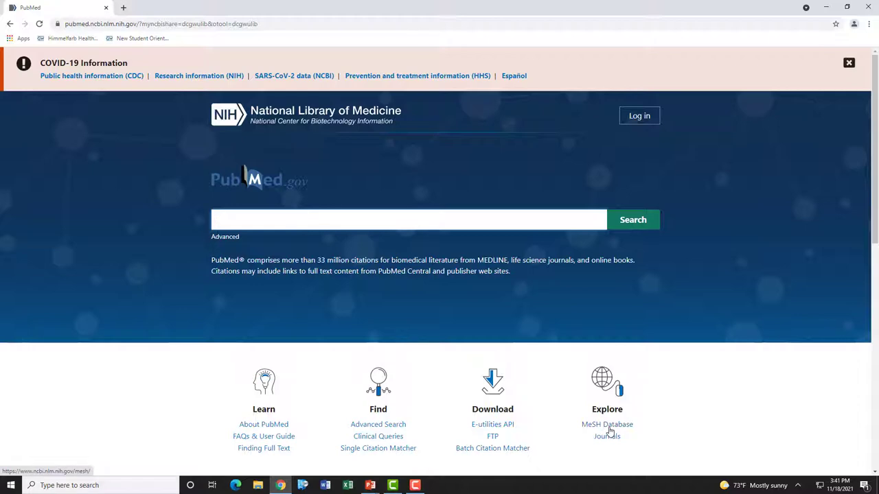
left_click(610, 430)
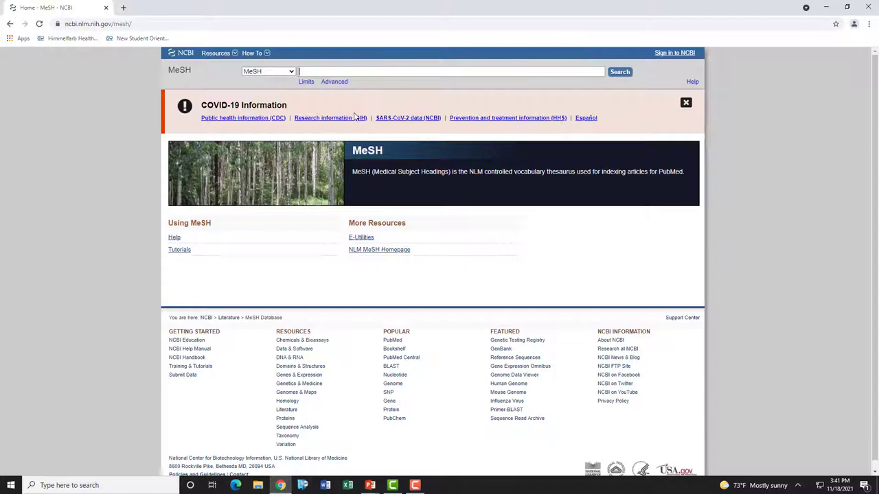
- Search the MeSH Database for "smoking cessation" and open the Smoking Cessation record
type("smoking")
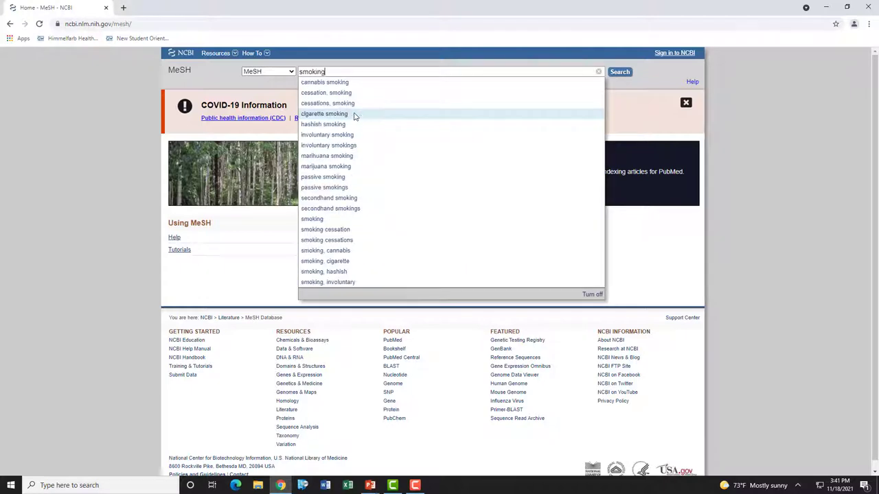
type(" cessation")
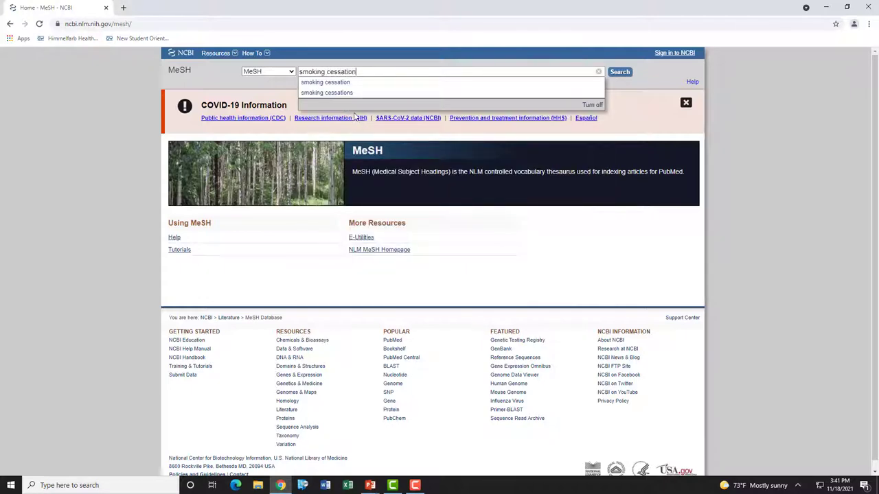
key("Return")
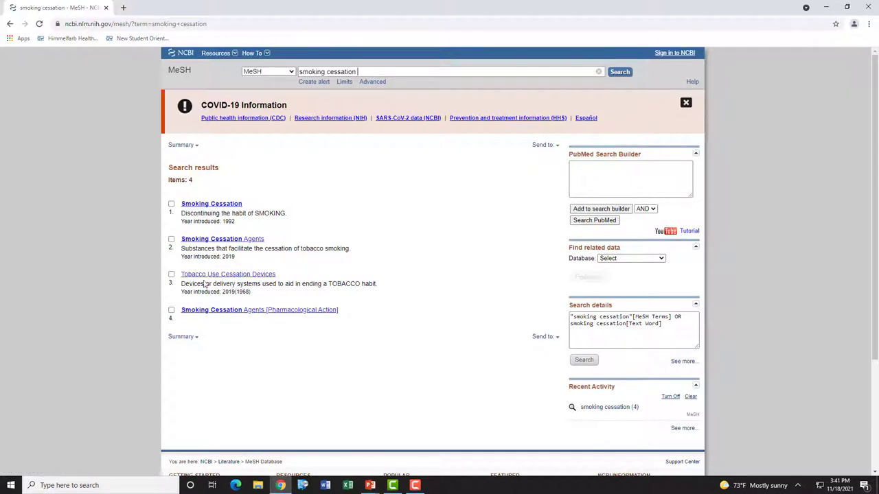
left_click(210, 206)
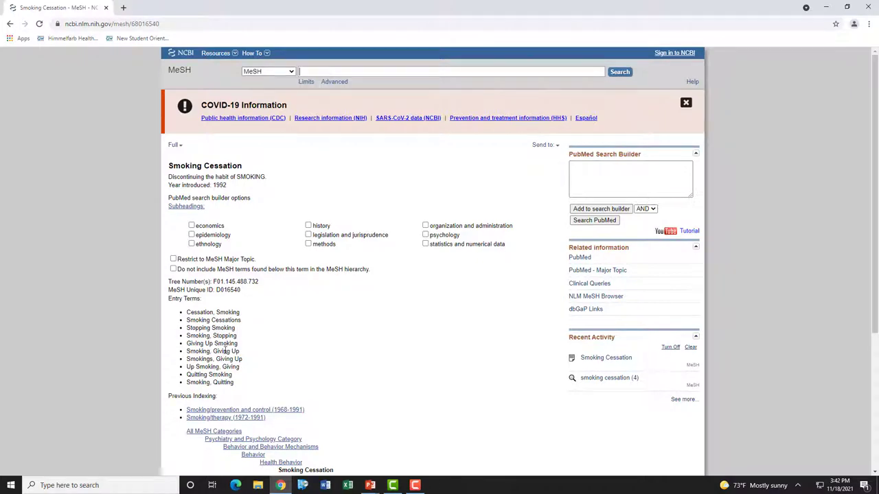
- Review the Smoking Cessation record and add the heading to the PubMed Search Builder
scroll(224, 351, "down", 3)
scroll(216, 335, "up", 3)
left_click(584, 211)
- Search MeSH for "motivational interview" and add the Motivational Interviewing heading to the PubMed Search Builder with AND
type("motivational")
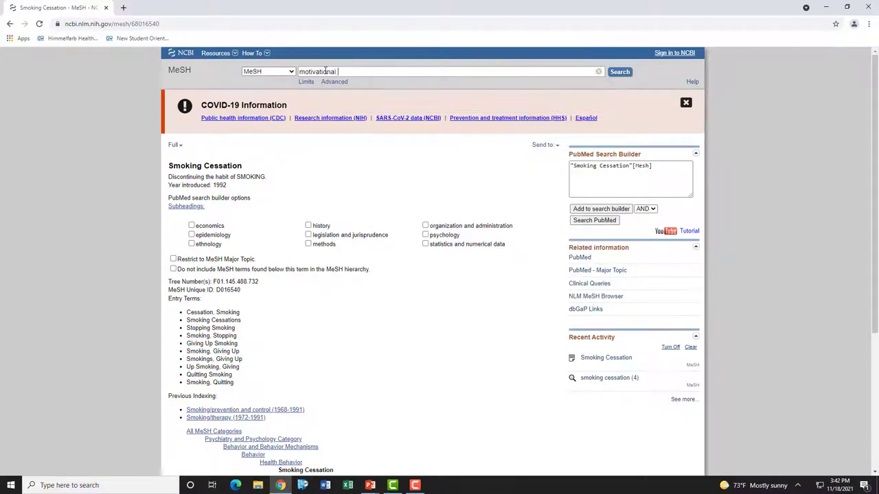
type(" interview")
key("Return")
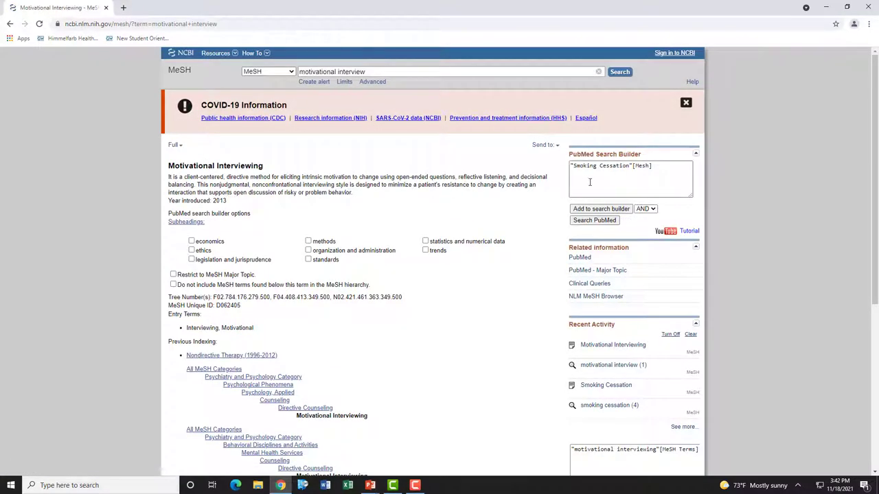
left_click(595, 210)
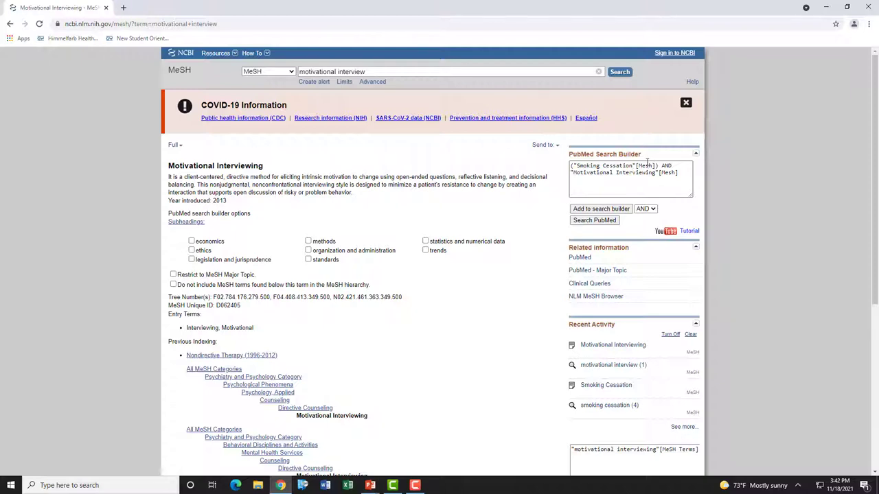
- Run the built MeSH query in PubMed and sort the results by Best match
left_click(594, 221)
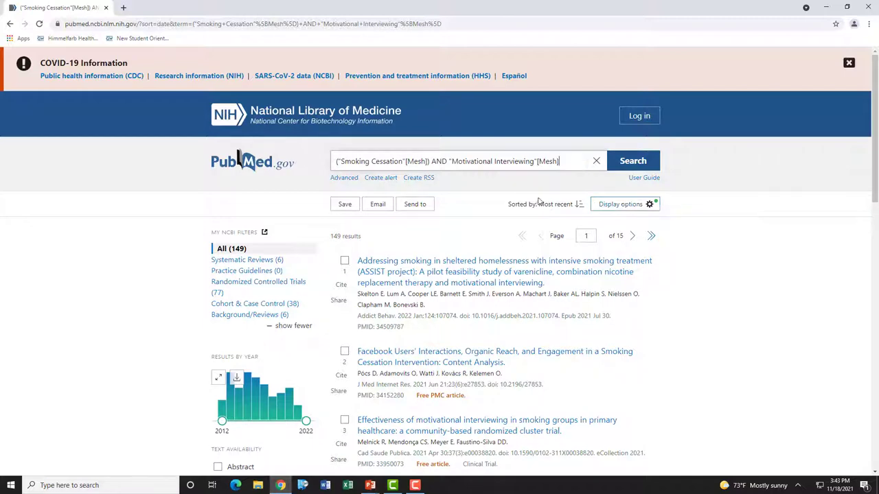
left_click(628, 206)
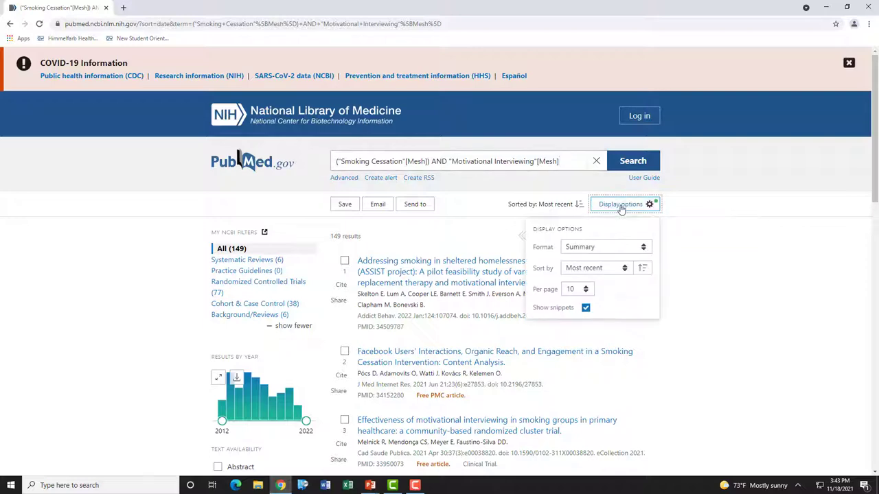
left_click(567, 269)
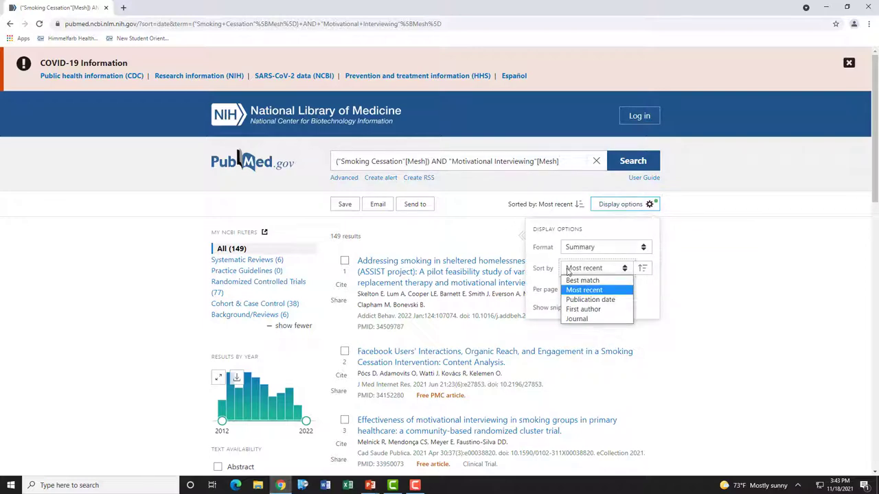
left_click(575, 280)
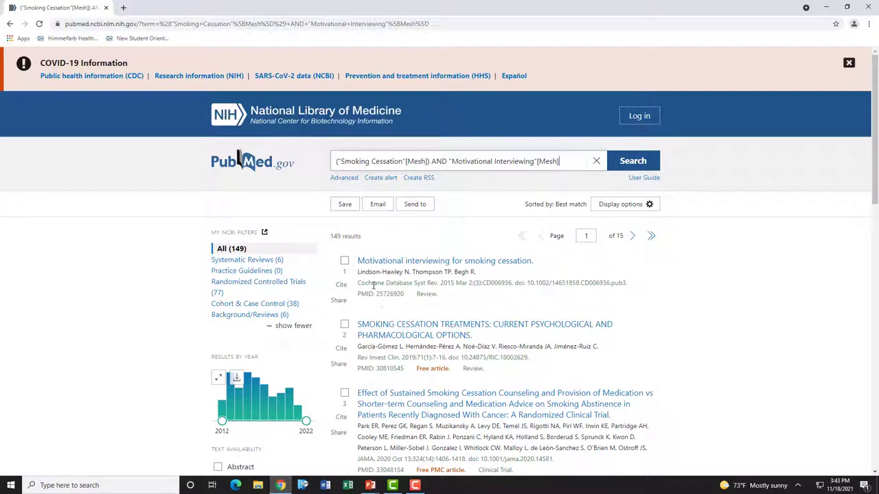
- Examine the abstract and MeSH terms of the article "Motivational interviewing for smoking cessation" and return to the search results
scroll(429, 285, "down", 1)
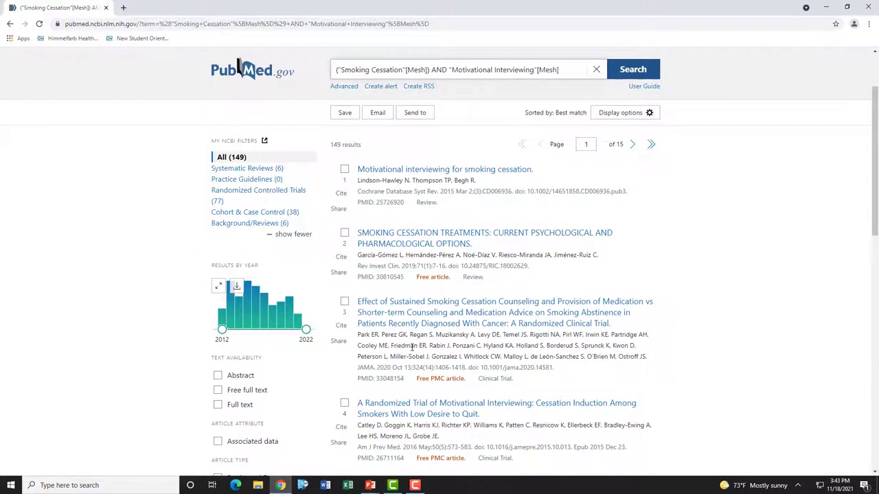
scroll(391, 361, "down", 1)
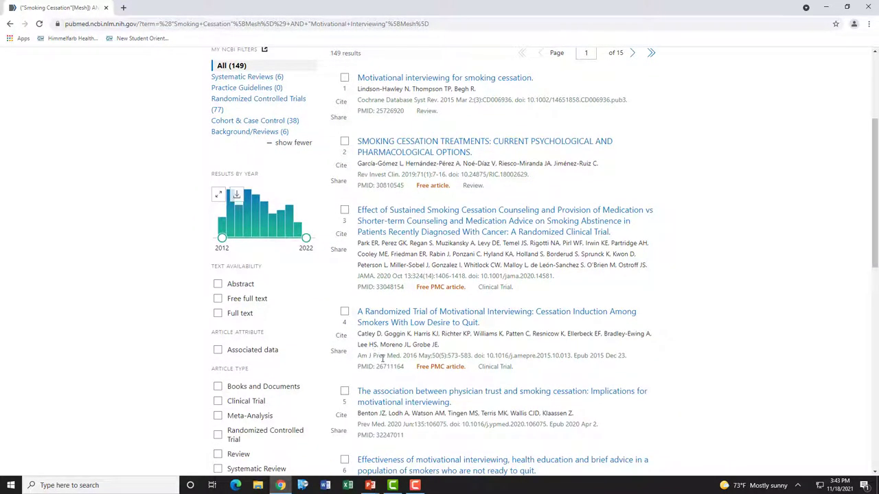
scroll(457, 352, "up", 2)
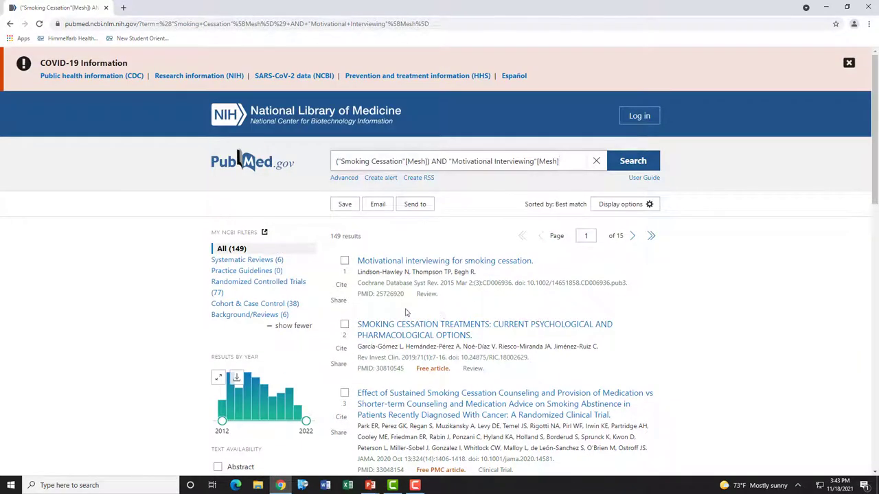
left_click(396, 264)
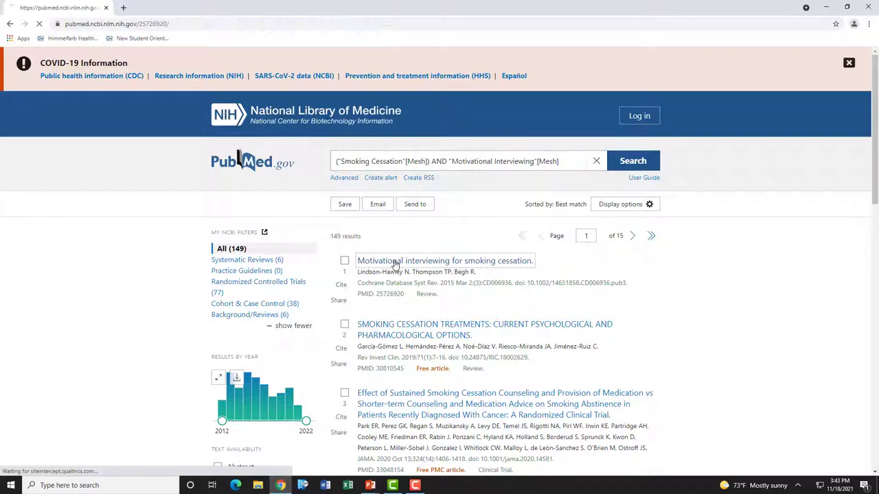
scroll(309, 300, "down", 15)
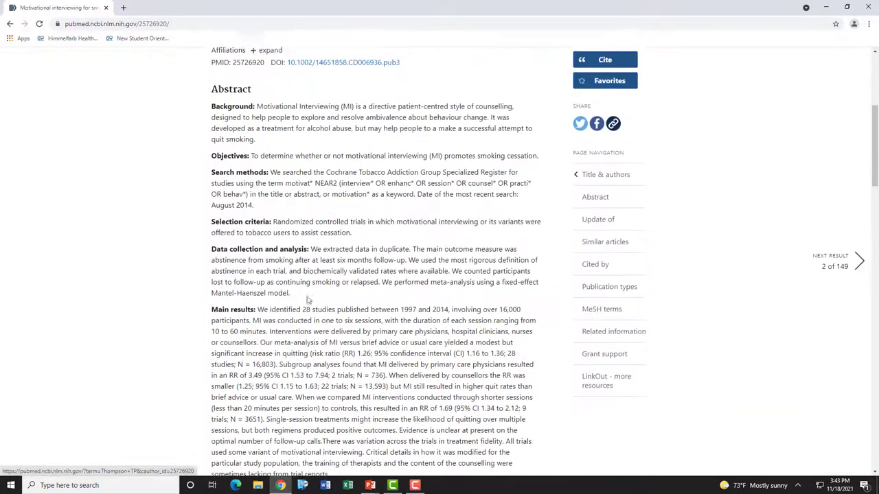
scroll(264, 240, "down", 10)
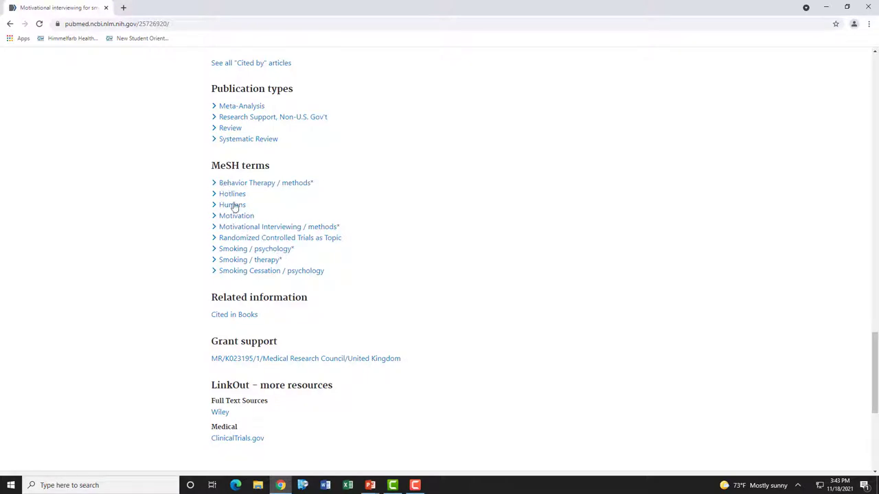
scroll(238, 218, "up", 20)
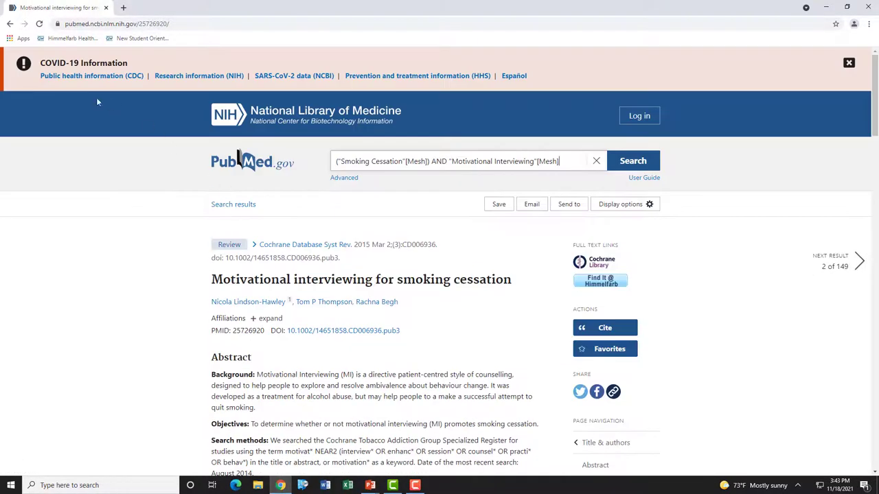
left_click(9, 24)
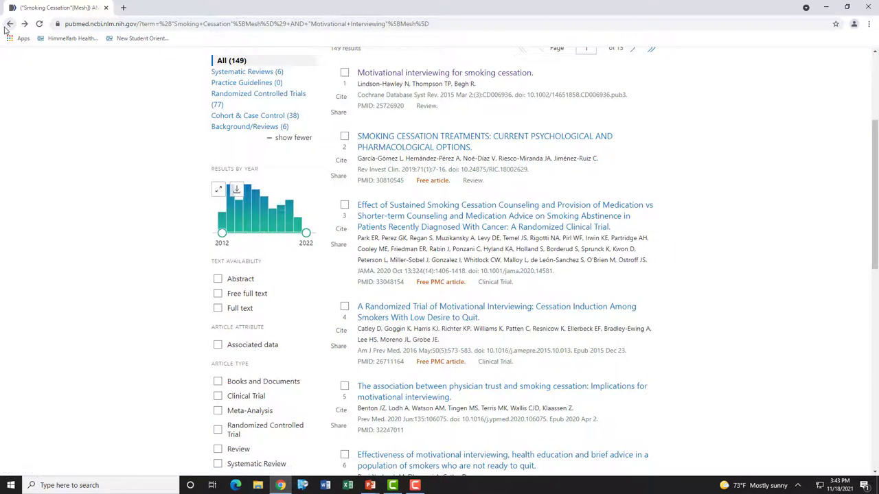
scroll(337, 289, "up", 3)
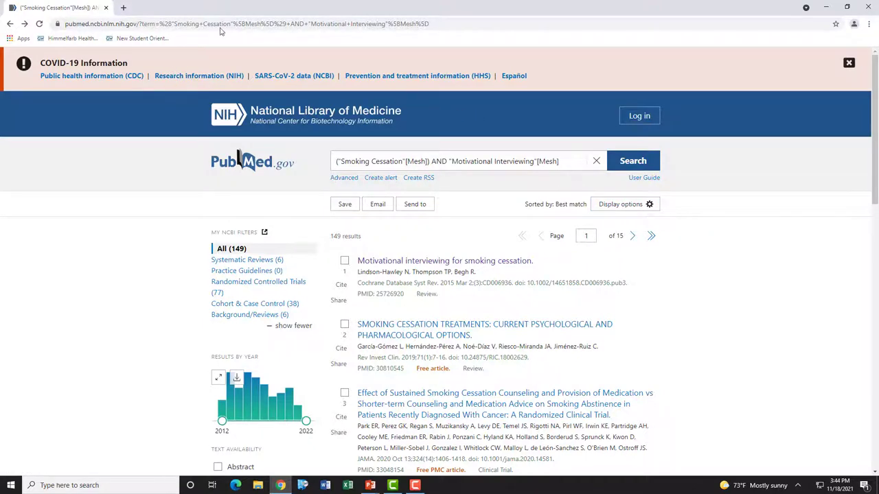
- Search Google for "yale mesh analyzer" in a new browser tab and open the Yale MeSH Analyzer site
left_click(122, 7)
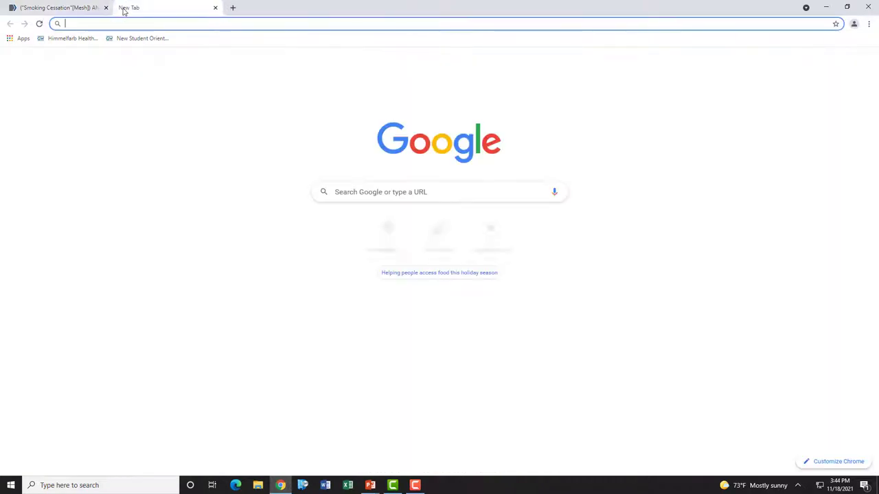
left_click(372, 195)
type("yale me")
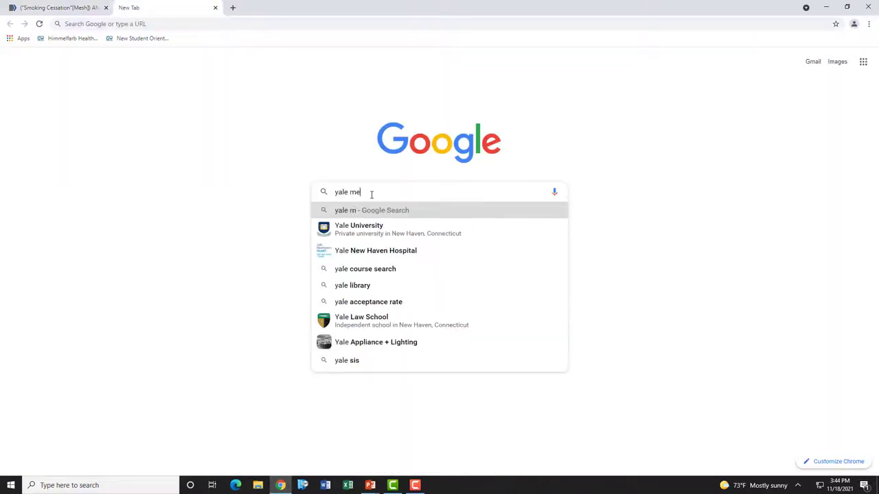
type("sh analyzer")
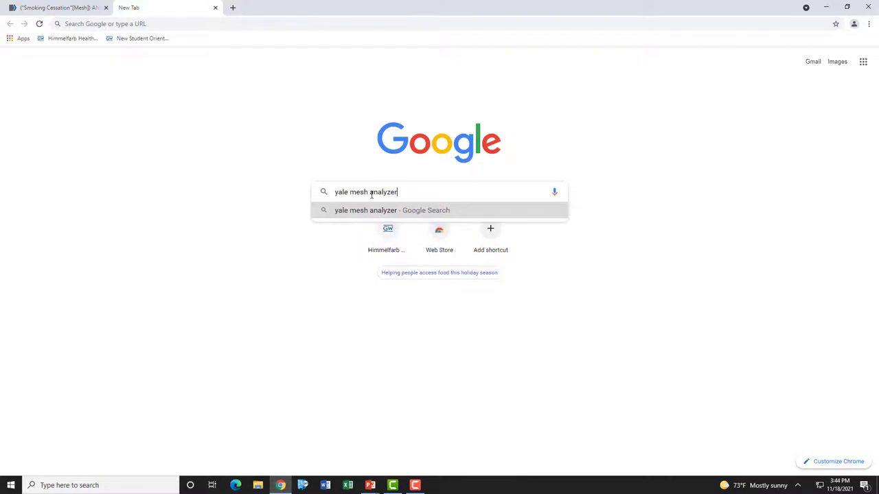
key("Return")
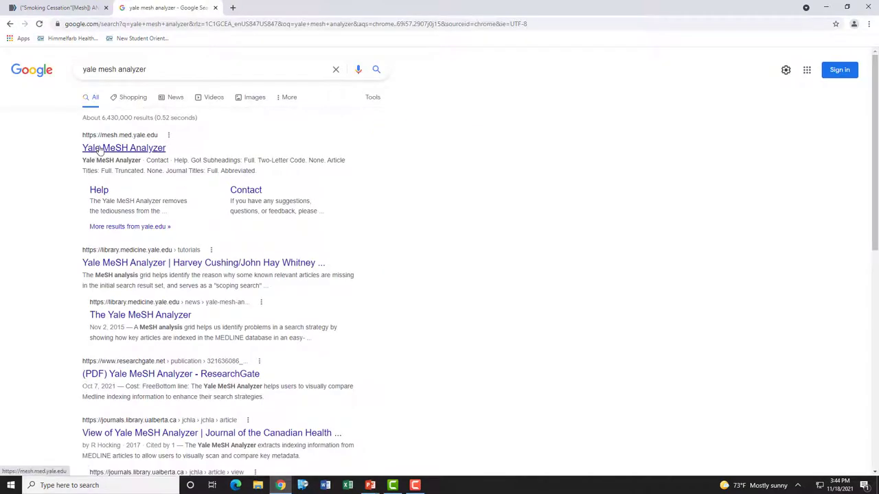
left_click(110, 149)
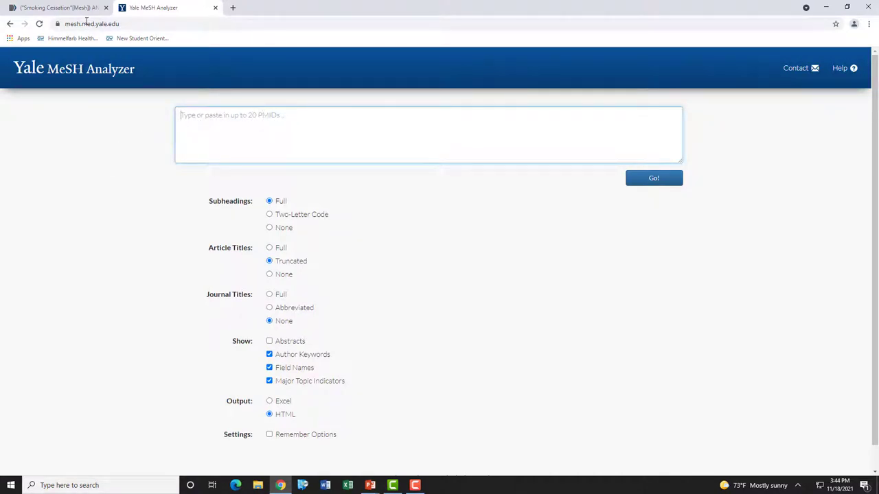
- Return to the PubMed results and highlight the PMIDs of the first three articles in turn
left_click(68, 7)
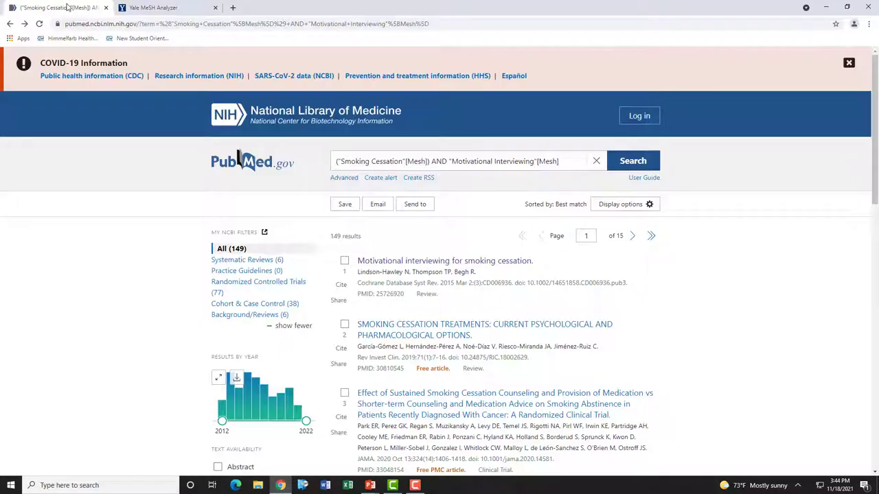
double_click(387, 295)
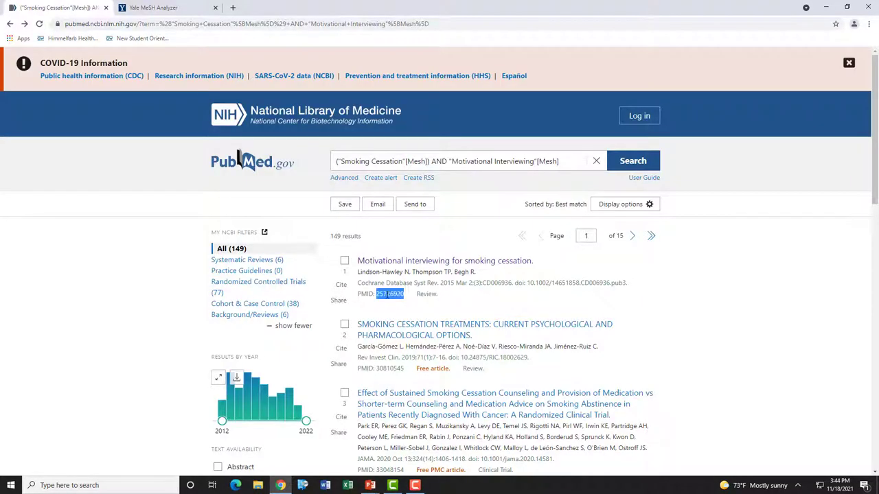
double_click(391, 369)
double_click(393, 470)
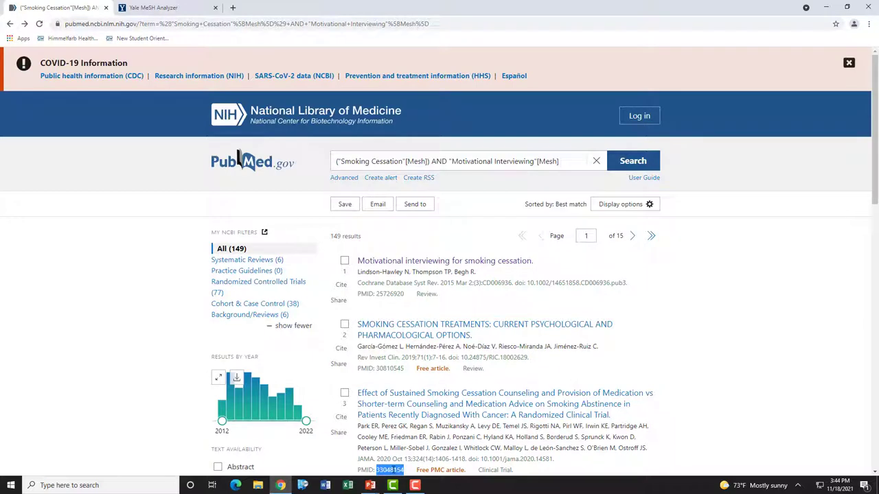
left_click(378, 311)
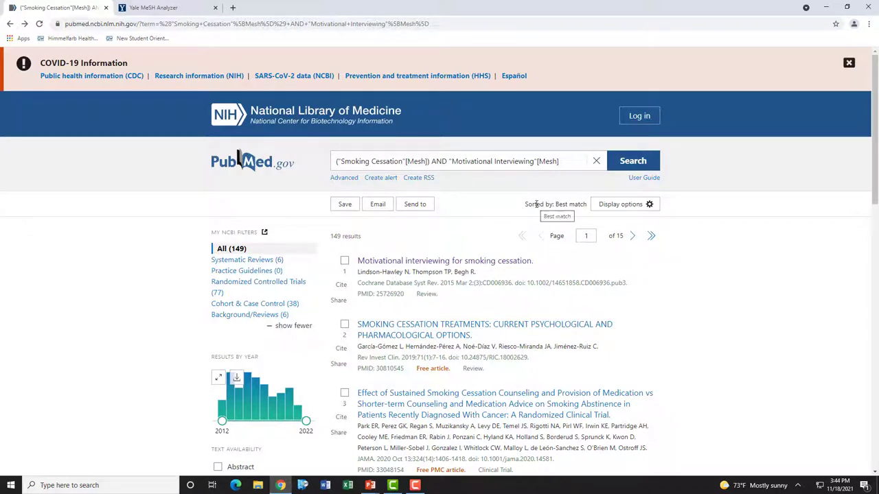
- Set the PubMed display options to show 20 results per page
left_click(616, 207)
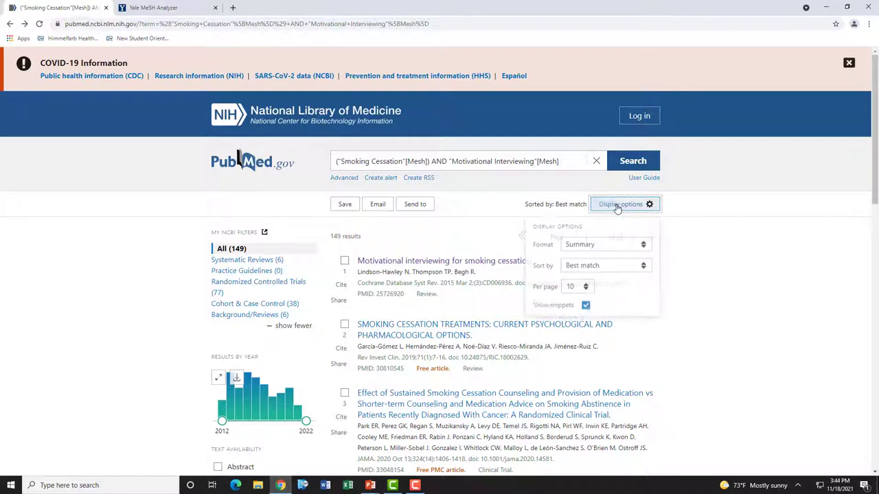
left_click(581, 291)
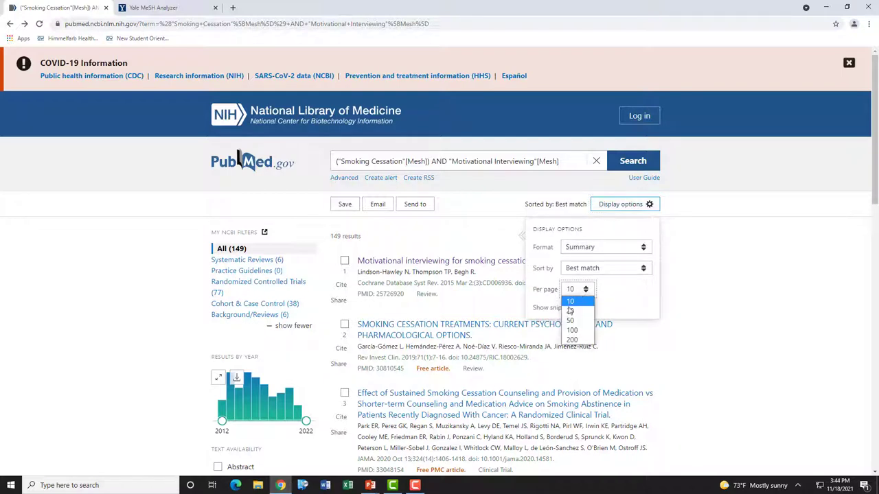
left_click(569, 312)
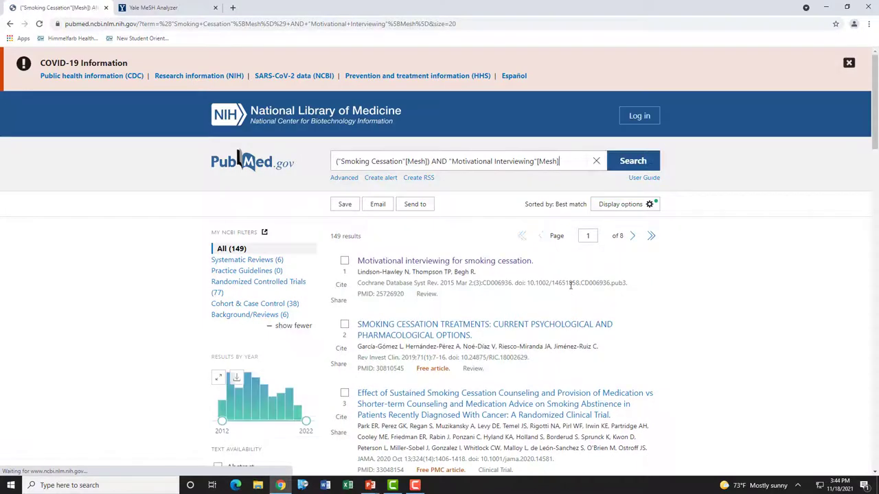
- Save all results on this page to a file in PMID format
left_click(348, 205)
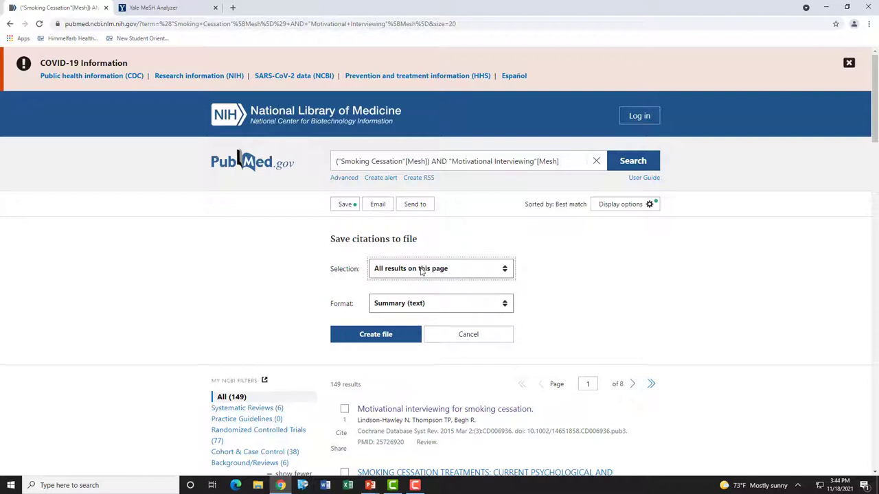
left_click(406, 307)
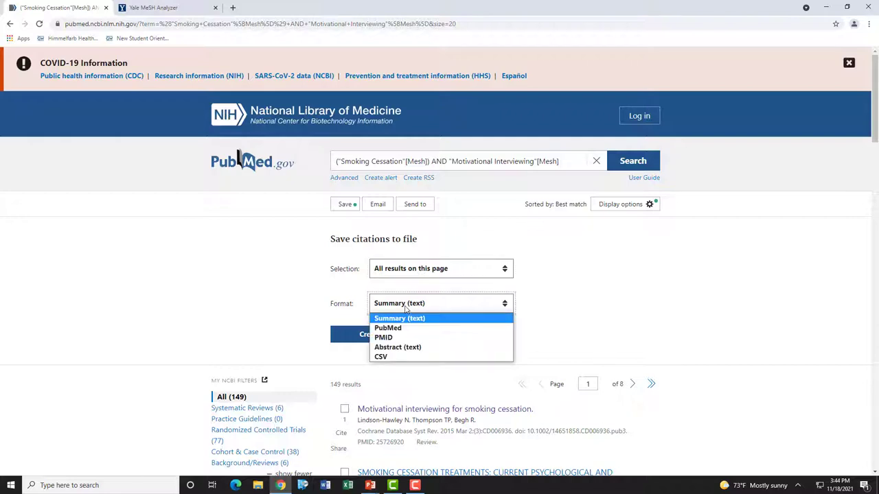
left_click(383, 337)
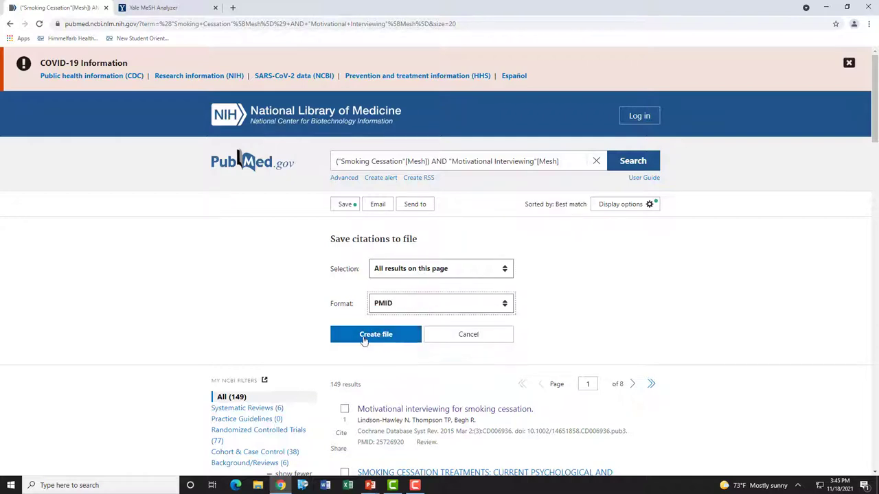
left_click(360, 336)
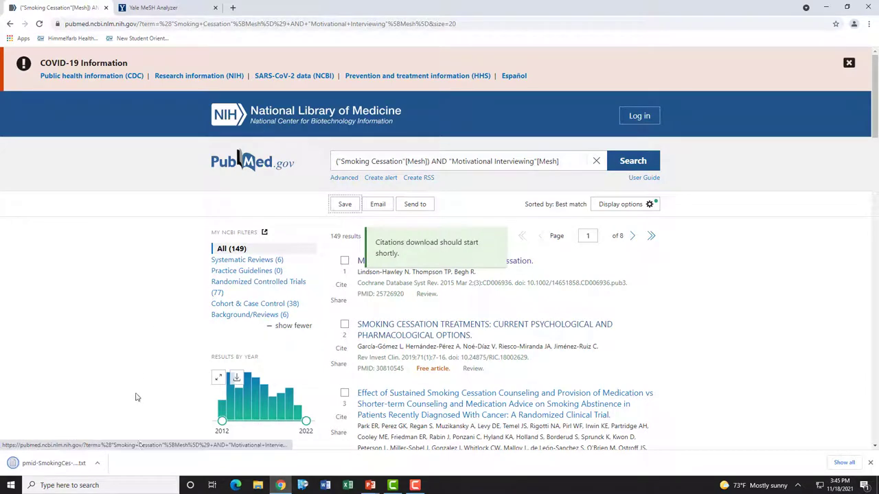
- Open the downloaded PMID text file and select the entire list of PMIDs for copying
left_click(44, 465)
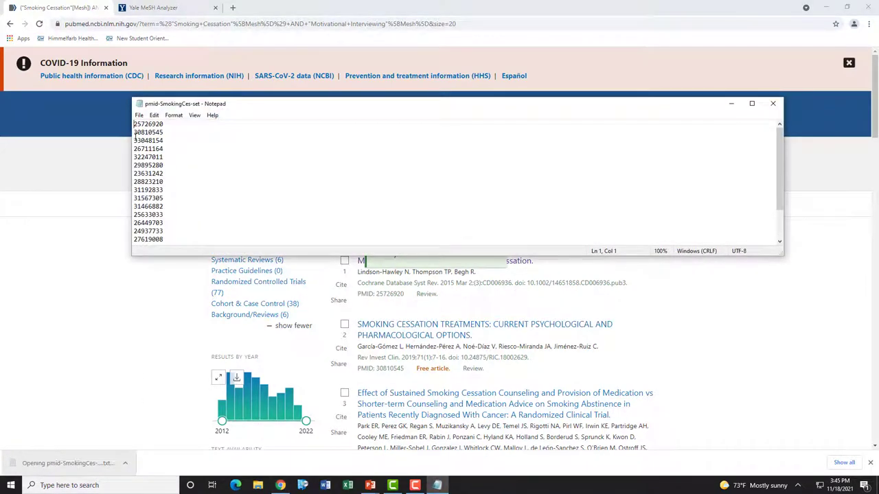
key("shift+Down")
key("shift+Down")
key("shift+Down")
key("shift+Down")
key("shift+Down")
key("shift+Down")
key("shift+Down")
key("shift+Down")
key("shift+Down")
key("shift+Down")
key("shift+Down")
key("shift+Down")
key("shift+Down")
key("shift+Down")
key("shift+Down")
key("shift+Down")
key("shift+Down")
key("shift+Down")
key("shift+Down")
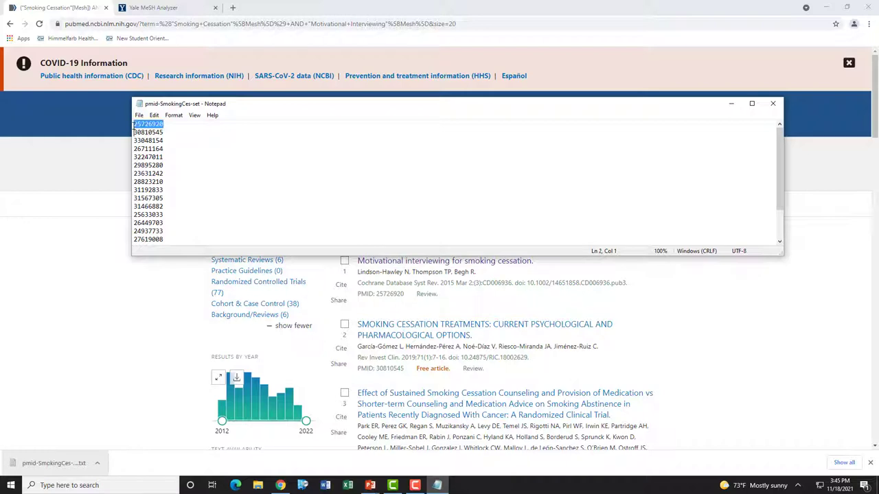
key("shift+End")
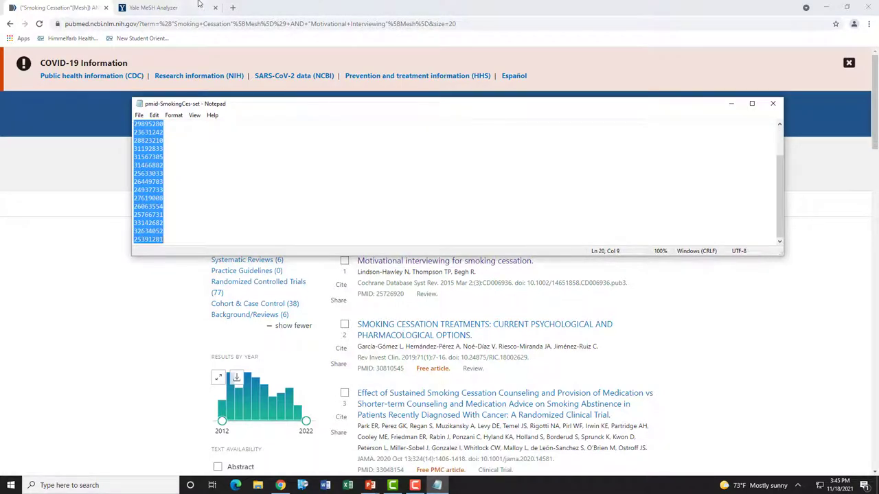
- Paste the copied PMIDs into the Yale MeSH Analyzer and generate the MeSH analysis grid
left_click(199, 7)
left_click(219, 115)
key("ctrl+v")
left_click(654, 177)
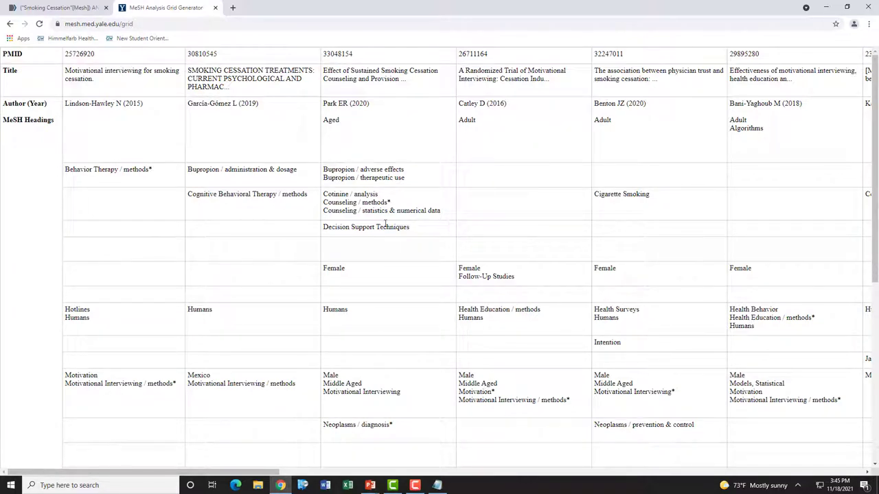
- Examine the MeSH headings and author keywords across the articles in the analysis grid, and return to the PubMed results
scroll(219, 267, "down", 2)
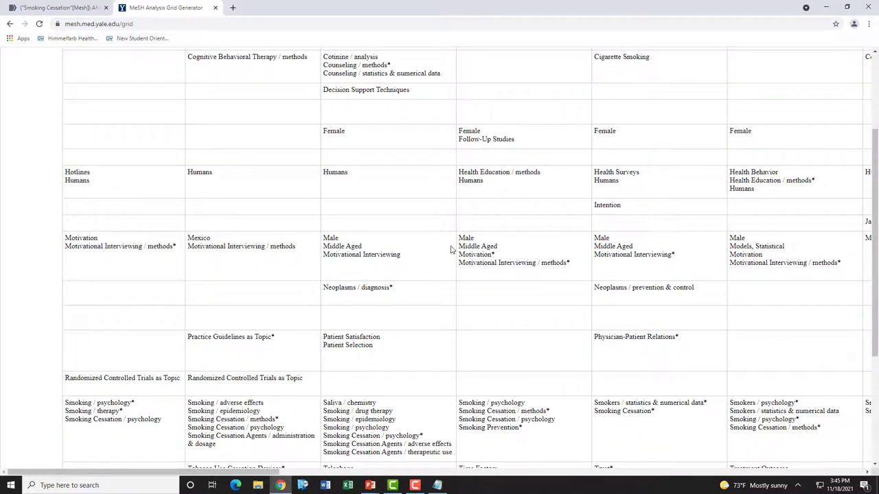
scroll(451, 250, "down", 3)
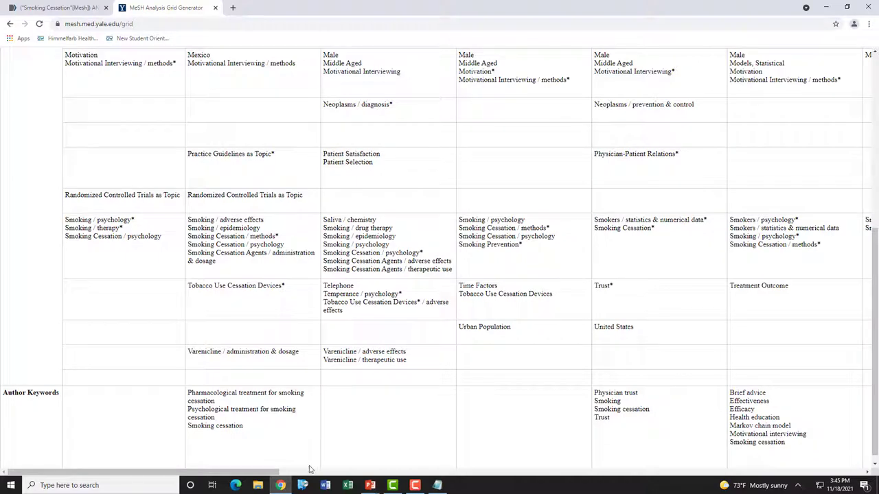
left_click_drag(275, 472, 384, 474)
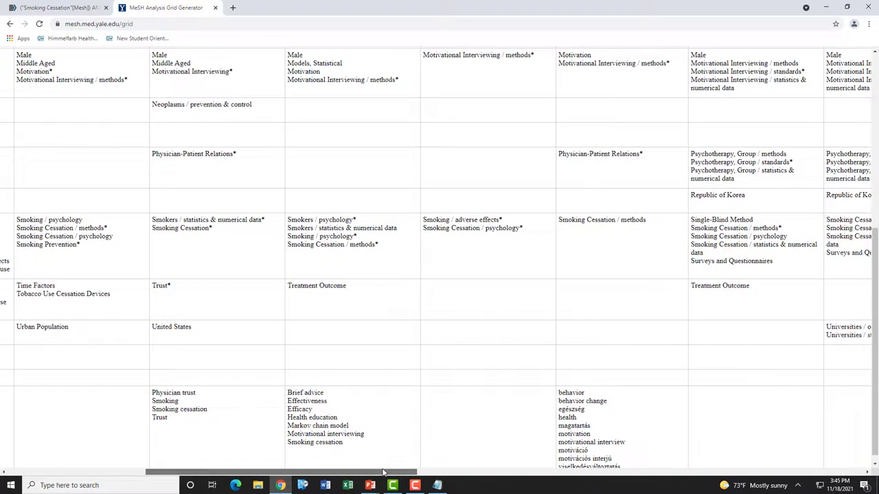
scroll(328, 285, "up", 2)
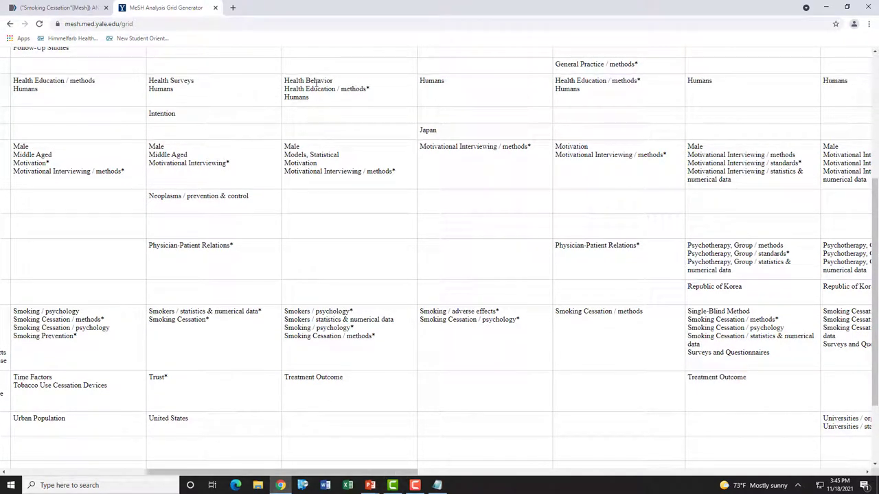
left_click_drag(382, 473, 542, 468)
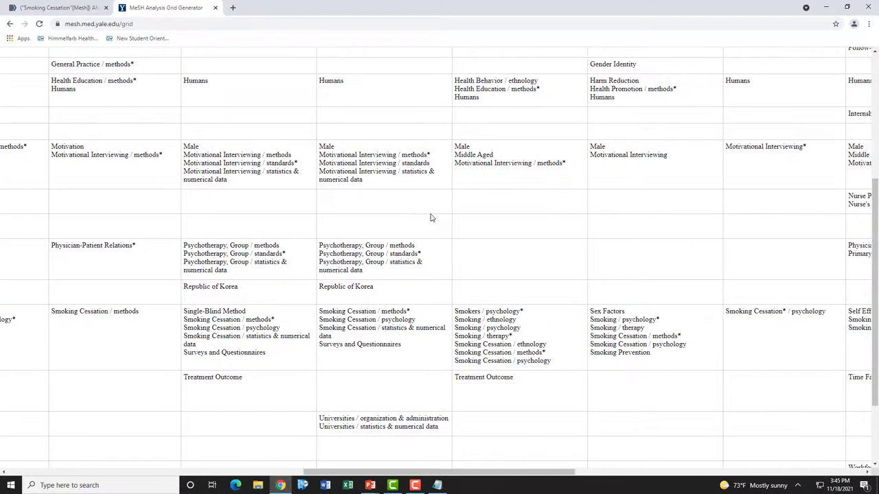
scroll(498, 242, "down", 2)
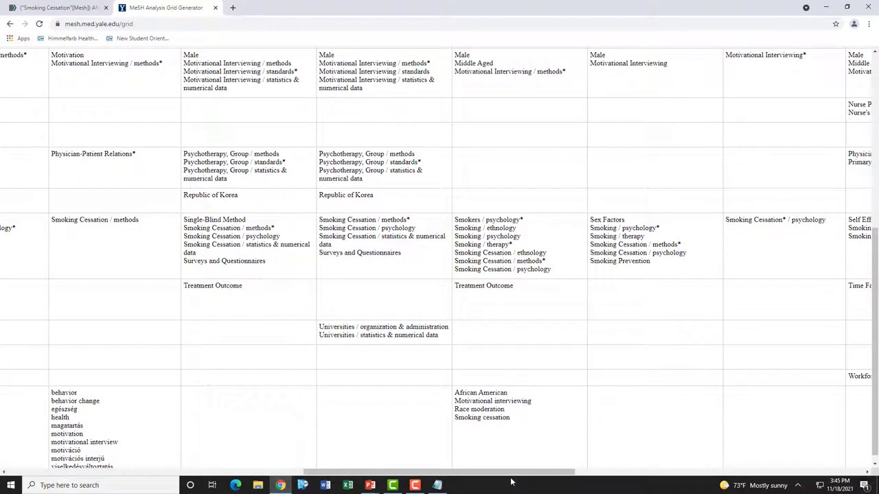
scroll(471, 402, "up", 4)
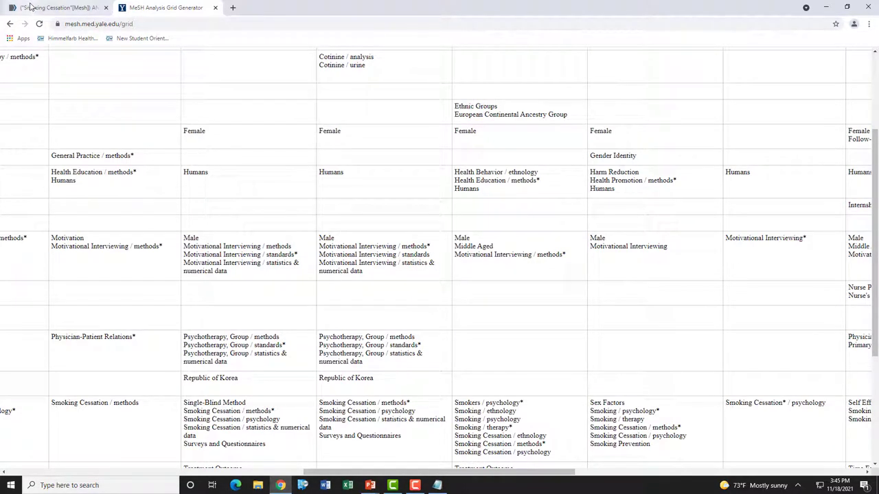
left_click(55, 7)
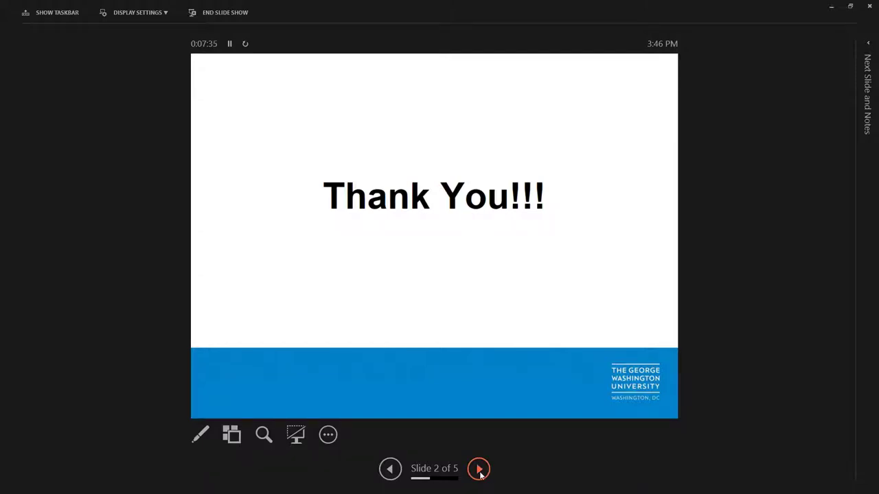
left_click(480, 470)
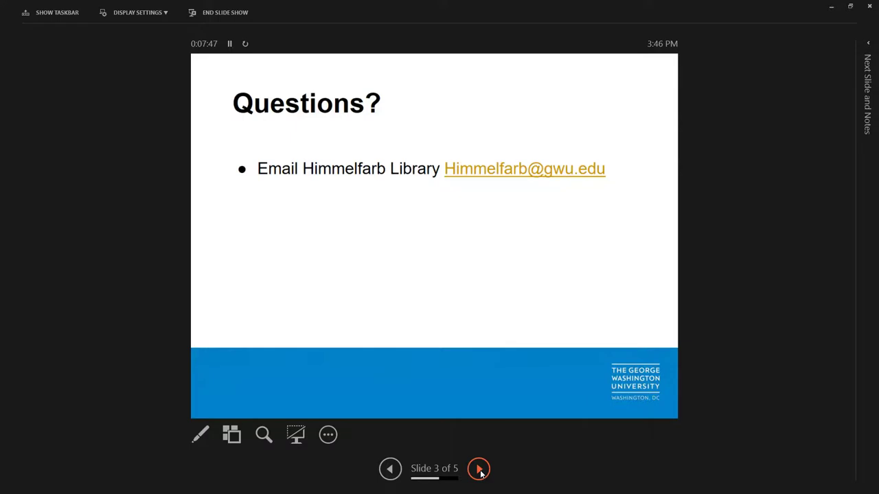
left_click(479, 469)
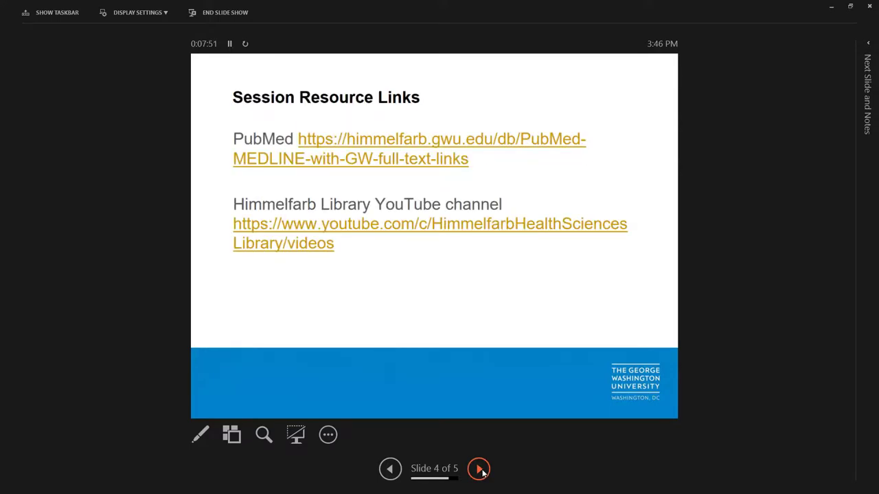
left_click(479, 470)
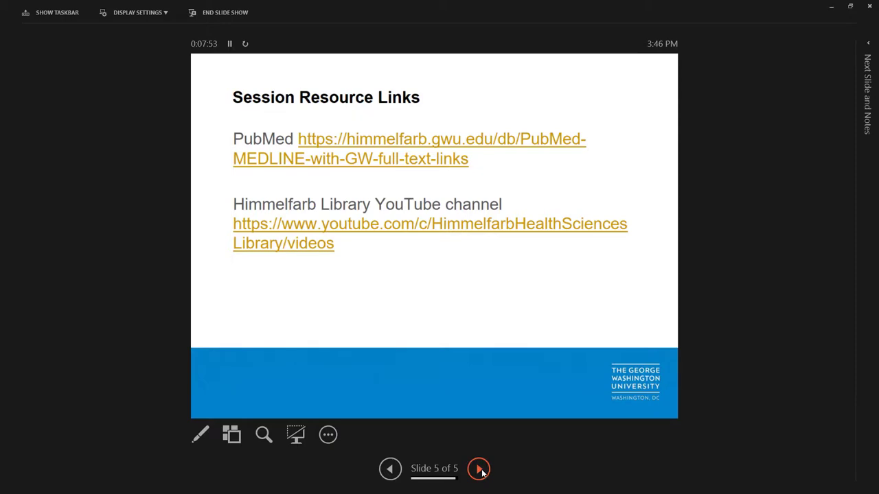